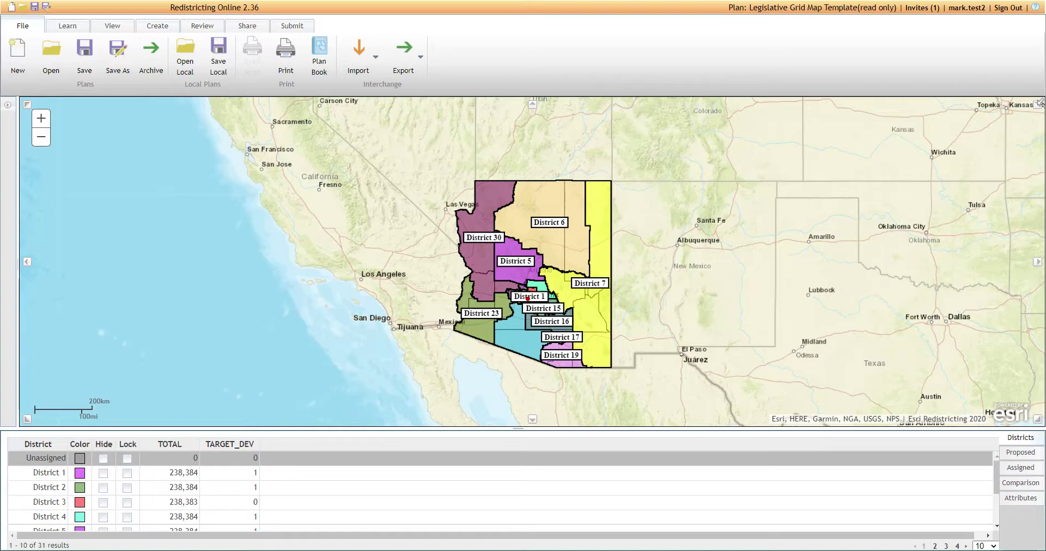
Step: Add sum columns for OMB_LATINO, OMB_NH_WHT, OMB_BLK and OMB_ASNPI from AZ Standard Demographics to the districts table
click(161, 30)
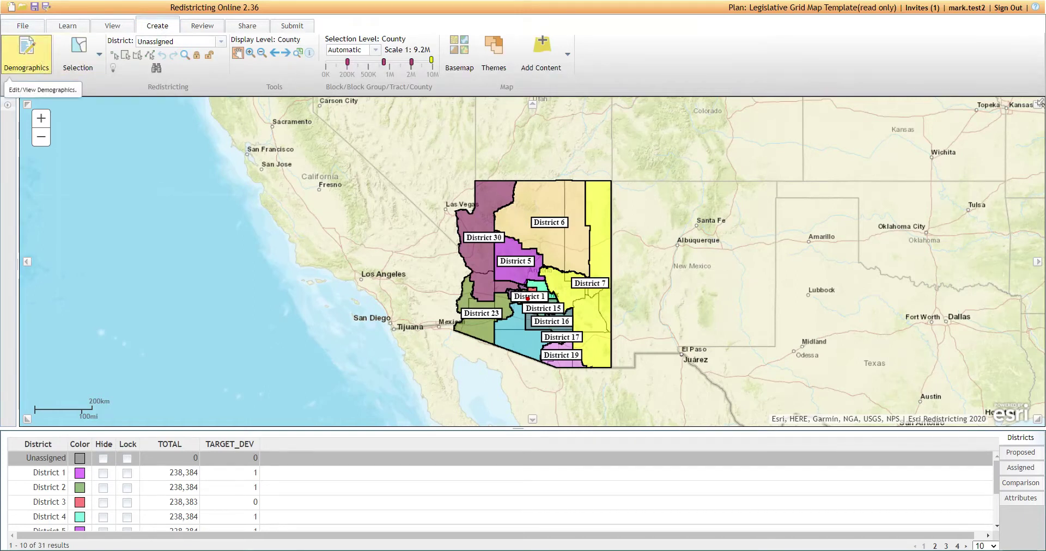
click(36, 63)
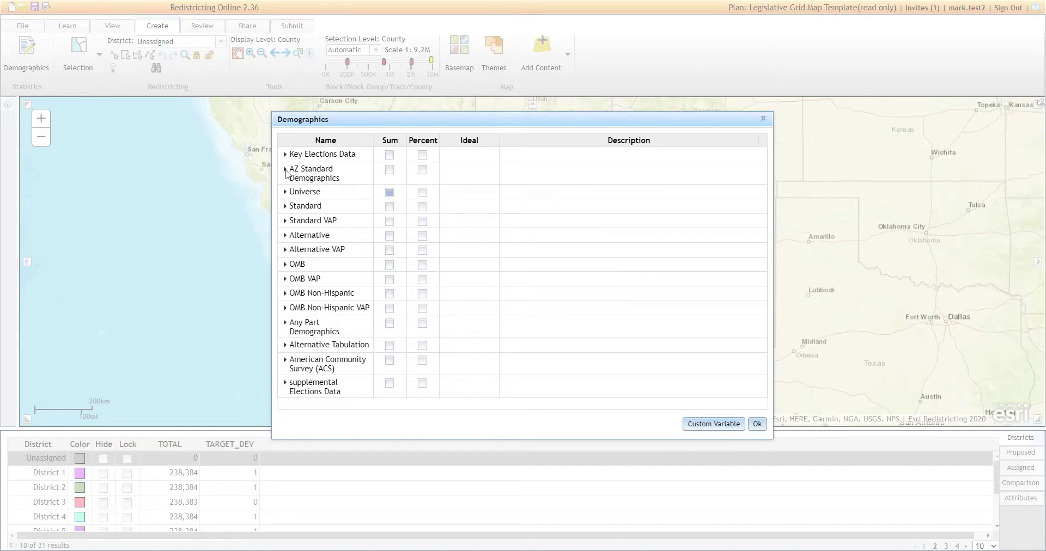
click(284, 169)
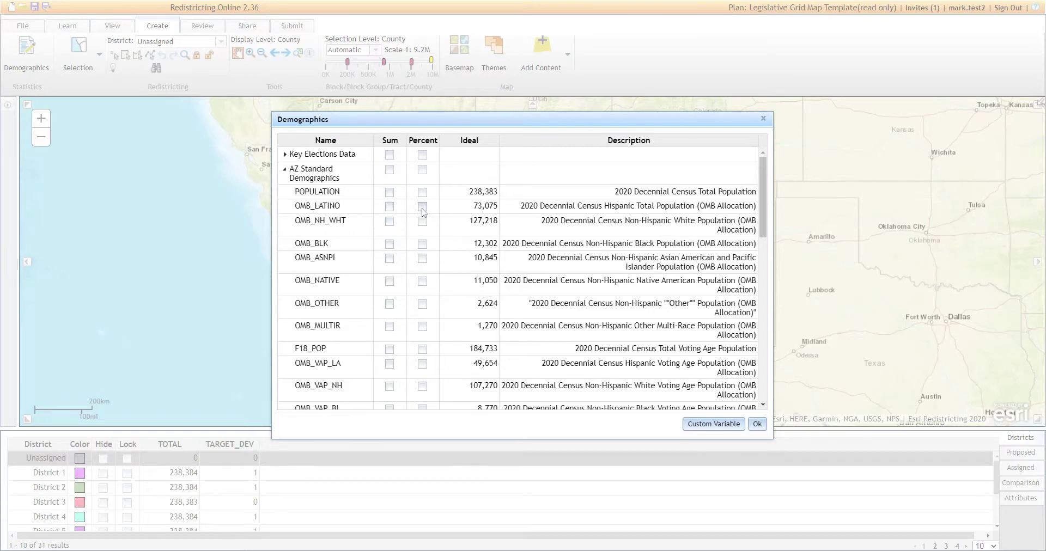
click(390, 207)
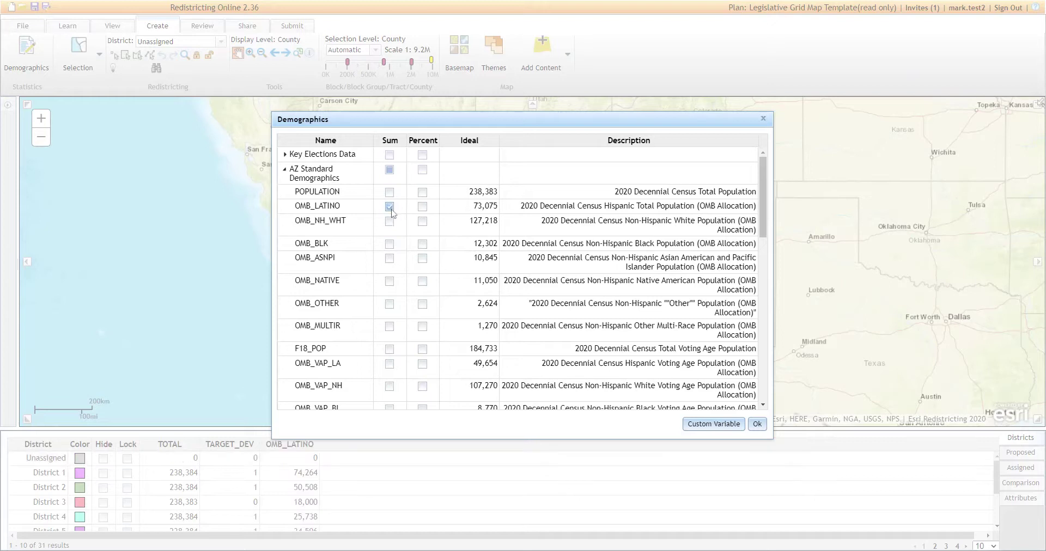
click(390, 222)
click(390, 244)
click(389, 258)
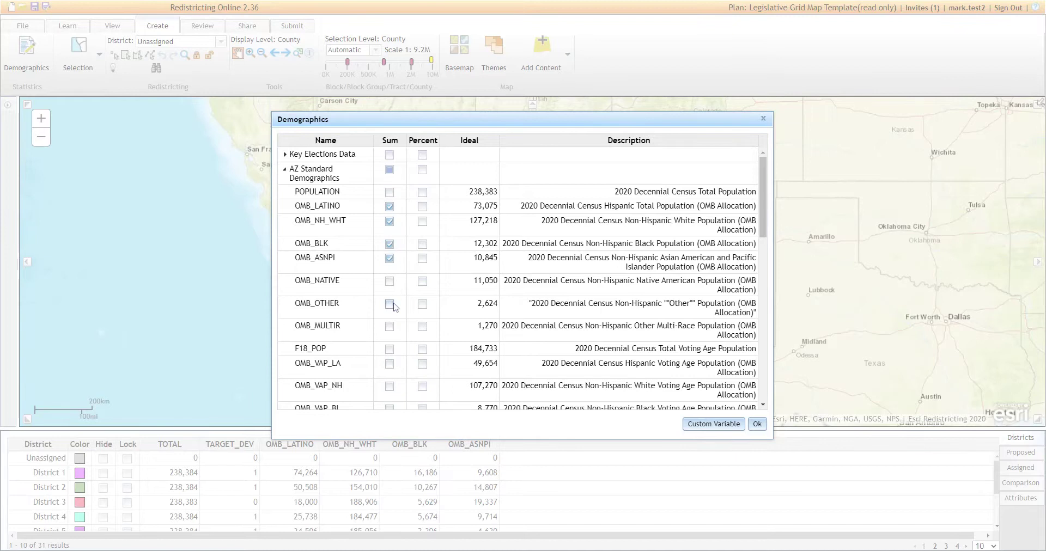
Step: Add percent columns for OMB_LATINO, OMB_NH_WHT, OMB_BLK and OMB_ASNPI and accept the demographics selection
click(423, 208)
click(425, 221)
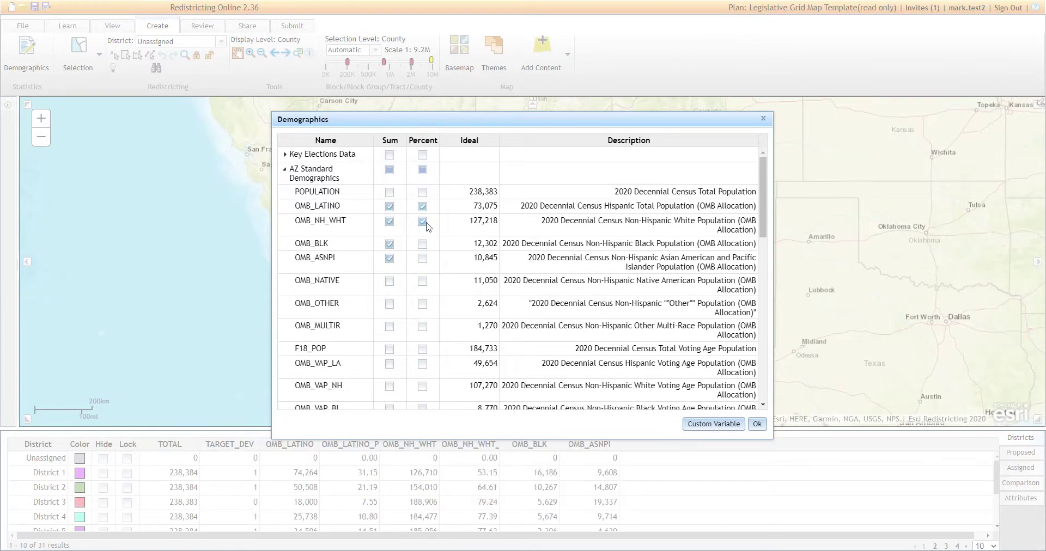
click(423, 245)
click(423, 259)
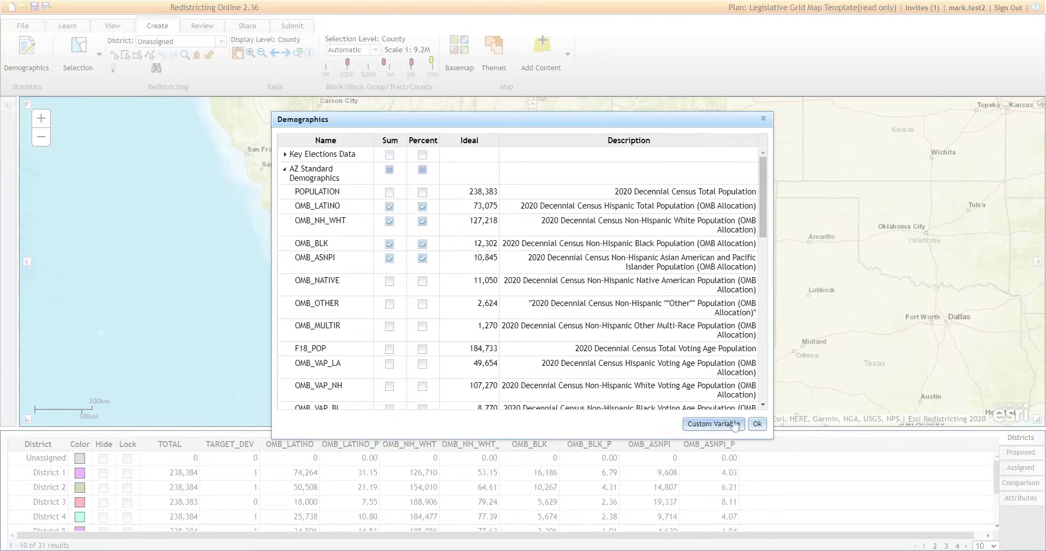
click(757, 424)
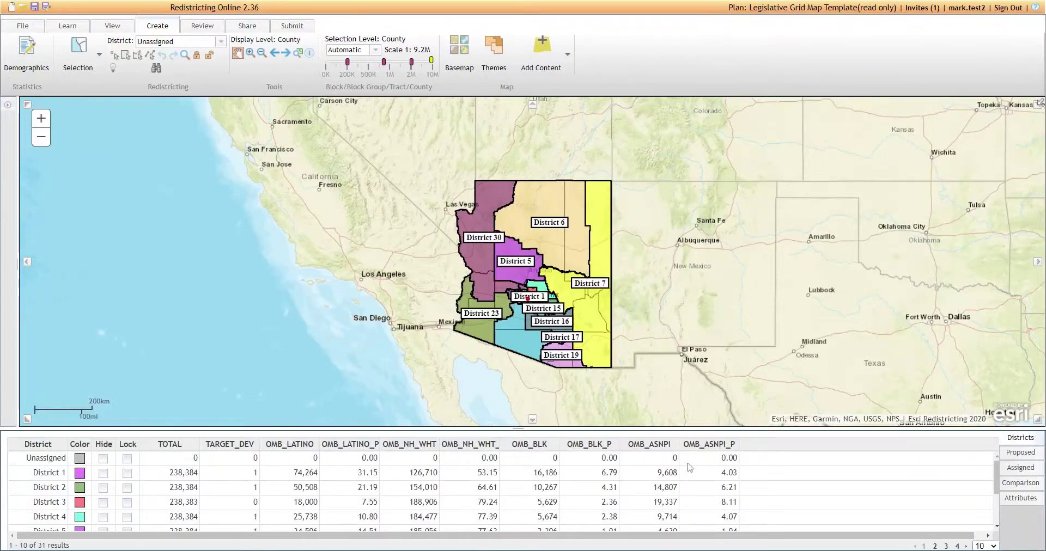
Step: Select District 1 in the districts table, and add sum columns for Pres2020_REP and Pres2020_DEM from Key Elections Data
click(30, 475)
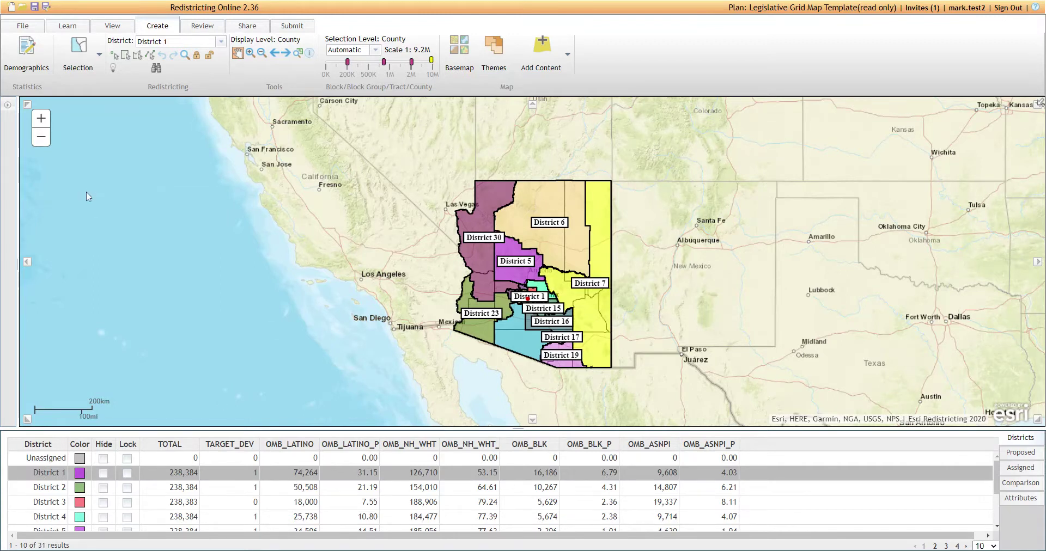
click(42, 64)
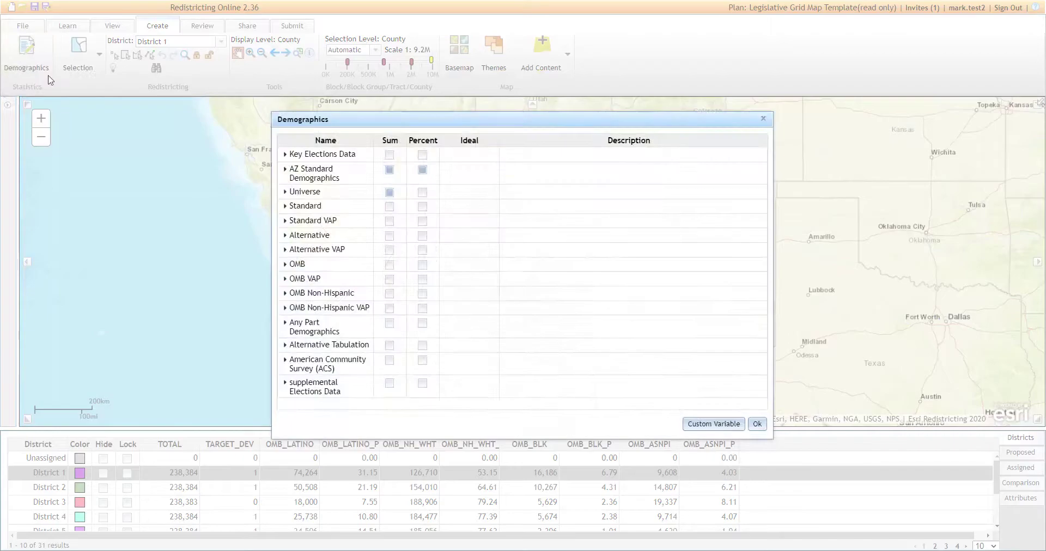
click(286, 155)
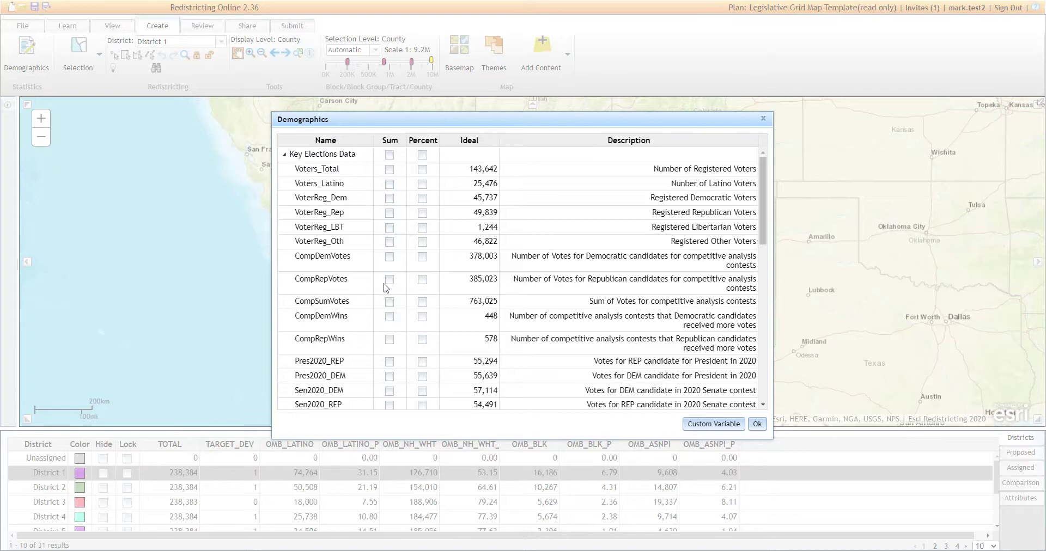
scroll(391, 305, down, 2)
scroll(391, 305, down, 3)
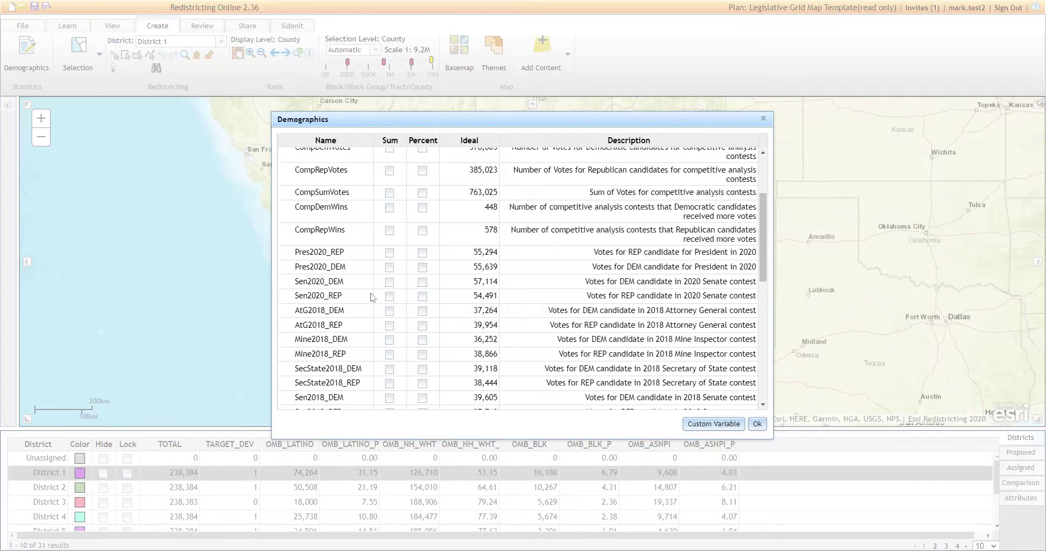
click(390, 254)
click(390, 377)
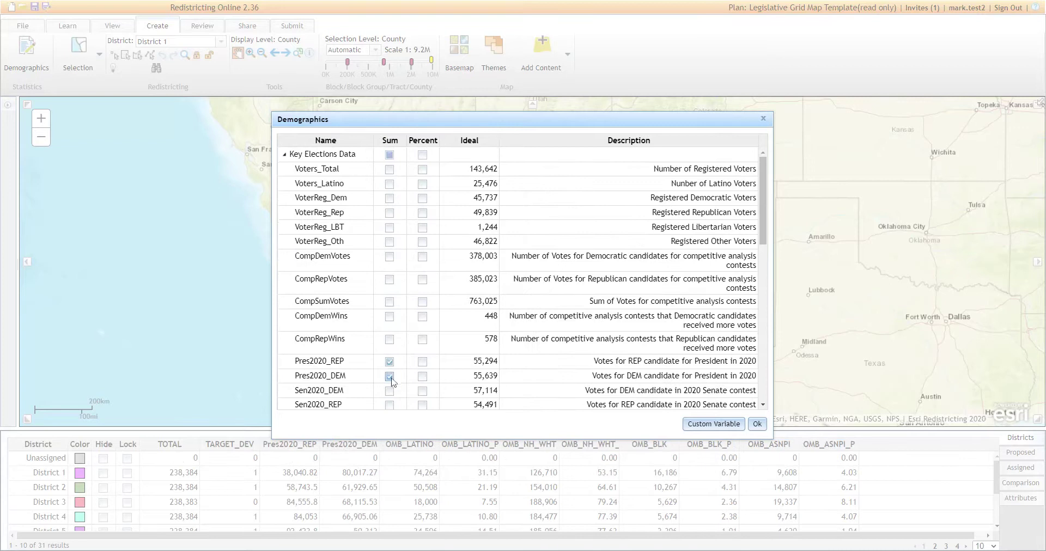
scroll(415, 373, down, 1)
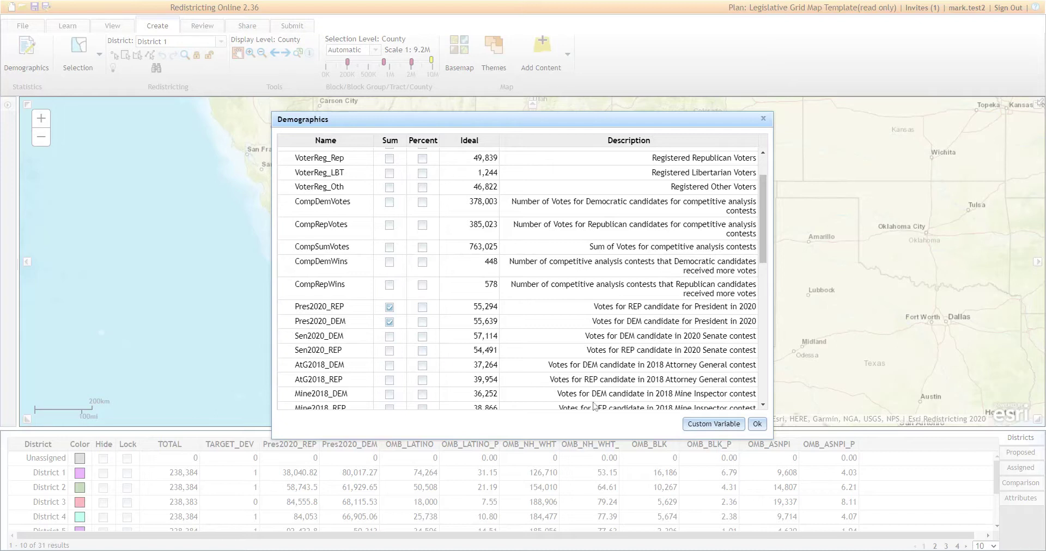
click(756, 424)
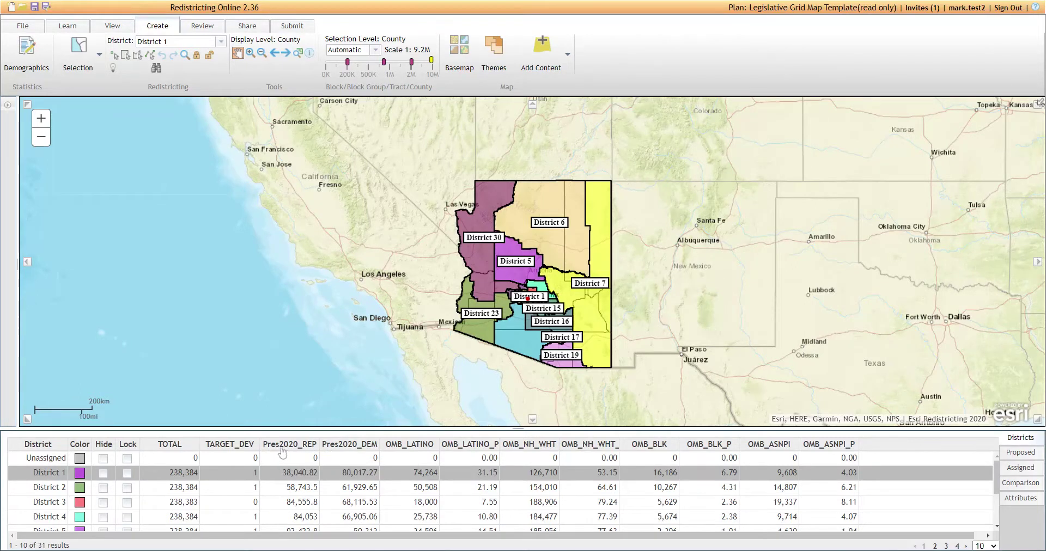
Step: Add percent columns for Pres2020_REP and Pres2020_DEM from Key Elections Data to the districts table
click(35, 72)
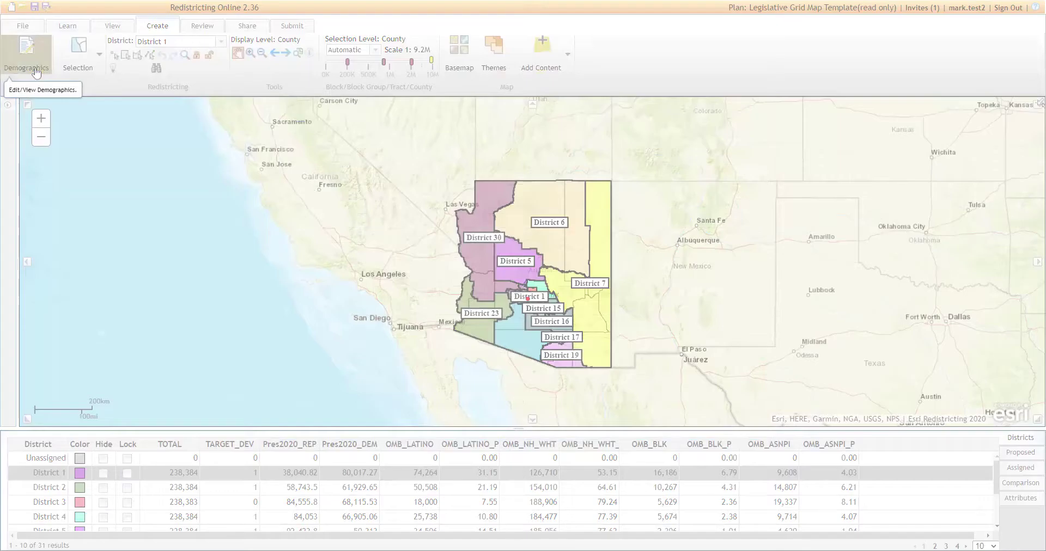
click(291, 156)
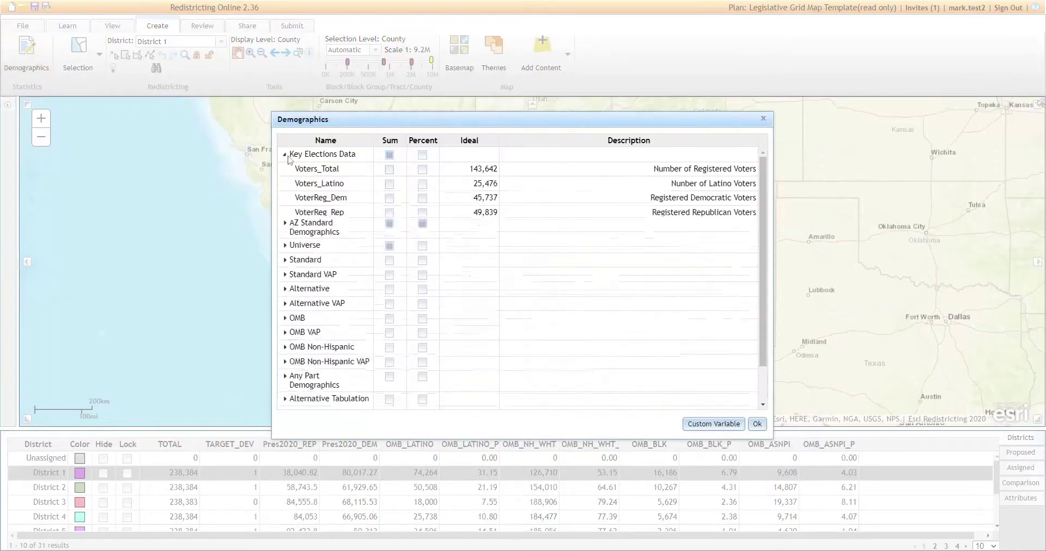
scroll(359, 330, down, 2)
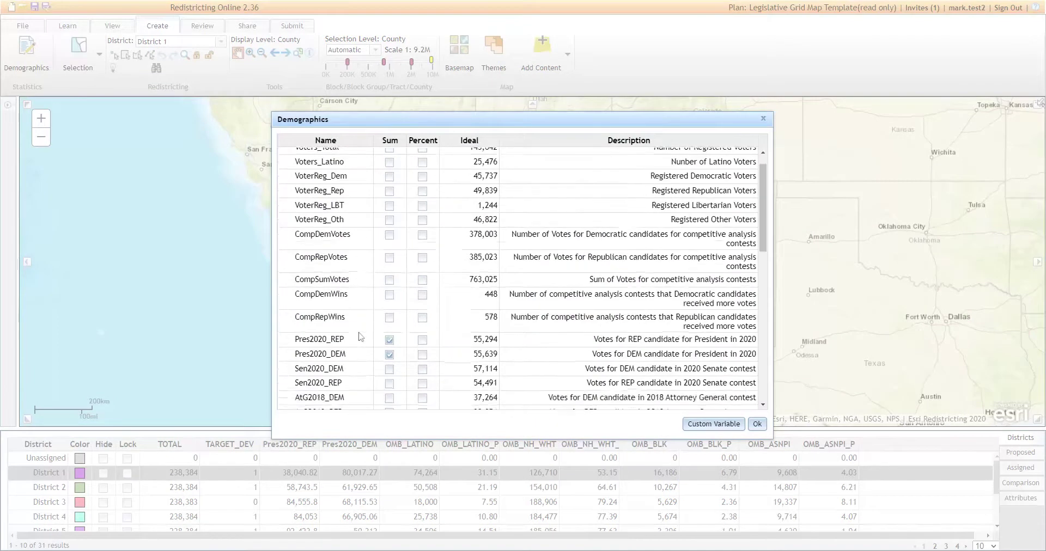
click(422, 307)
click(422, 377)
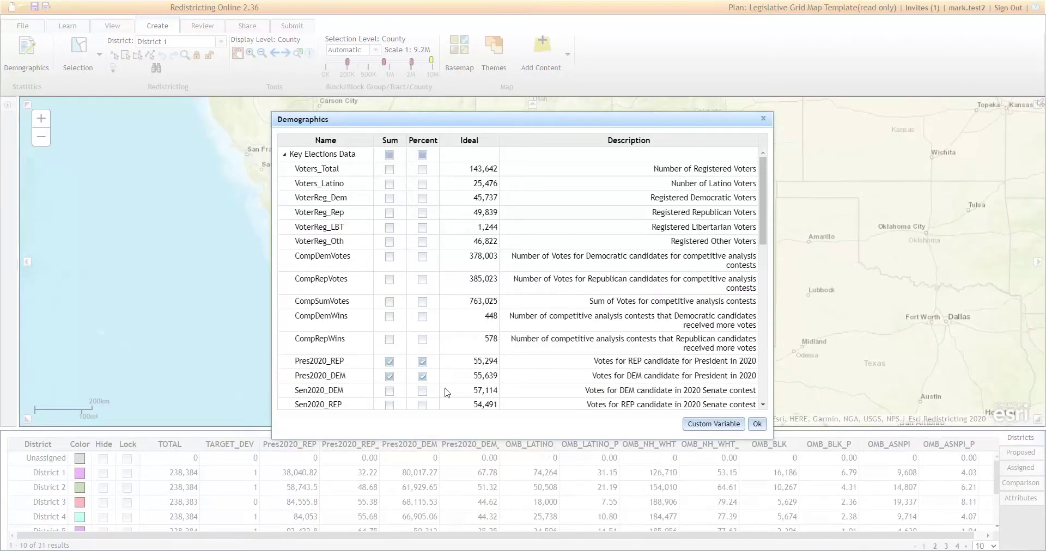
click(757, 424)
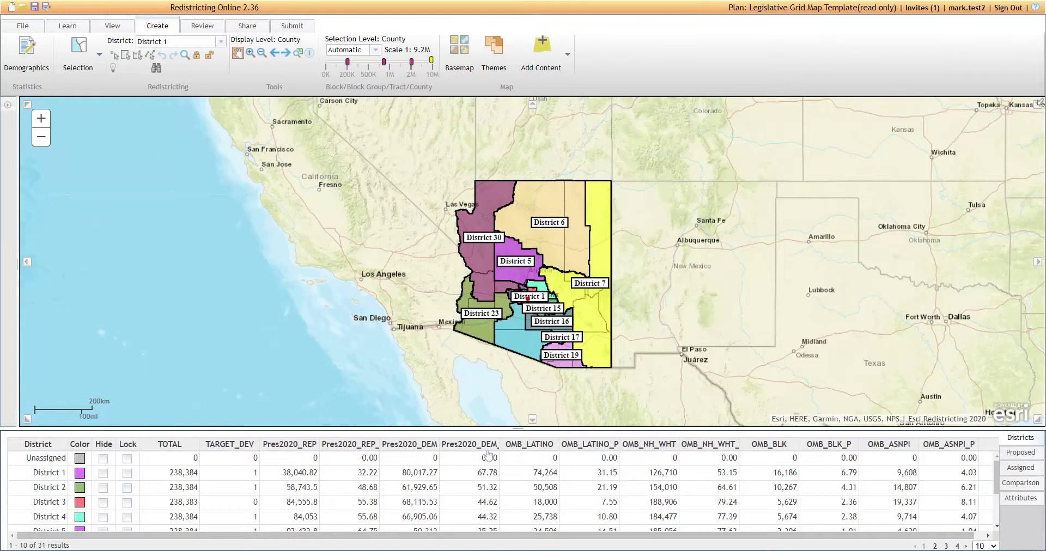
Step: Add sum columns for Sen2020_DEM and Sen2020_REP from Key Elections Data to the districts table
click(33, 58)
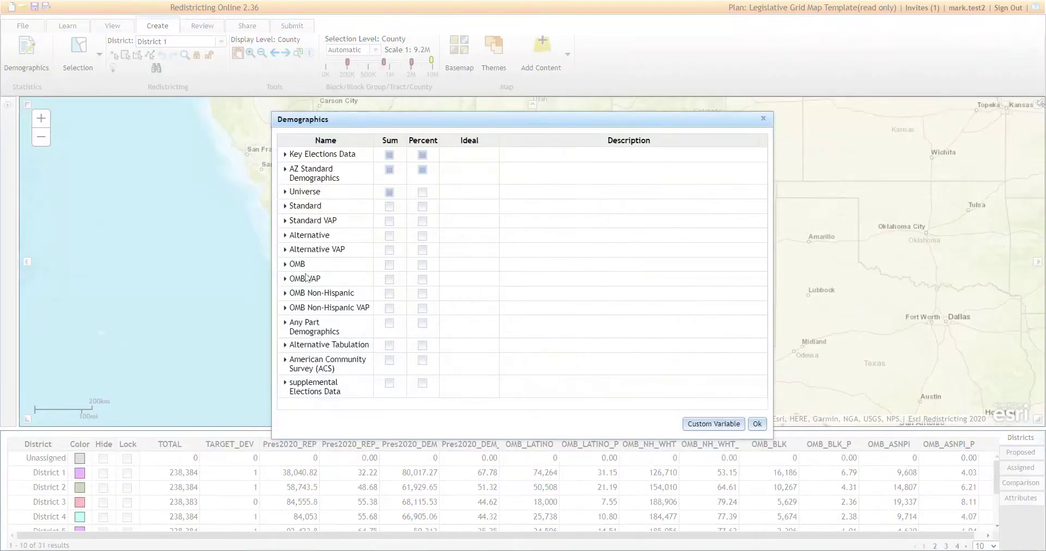
click(285, 155)
scroll(388, 309, down, 2)
scroll(387, 309, down, 2)
click(389, 282)
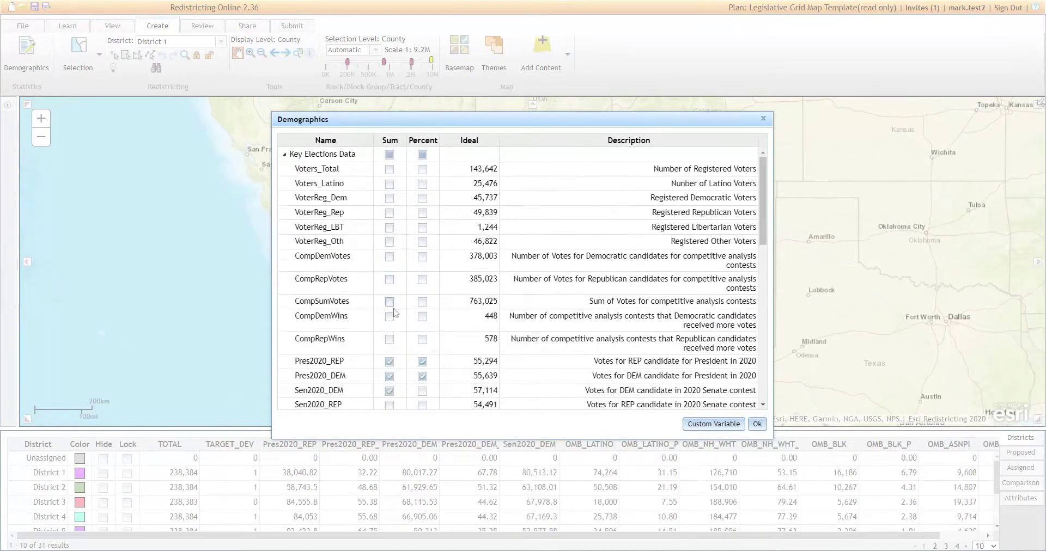
click(389, 405)
scroll(371, 284, down, 3)
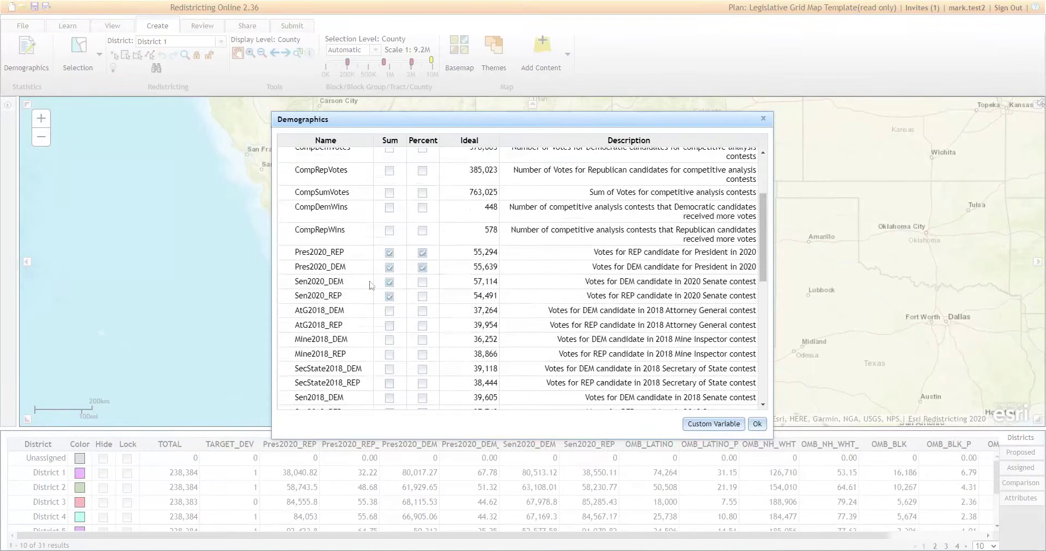
click(757, 424)
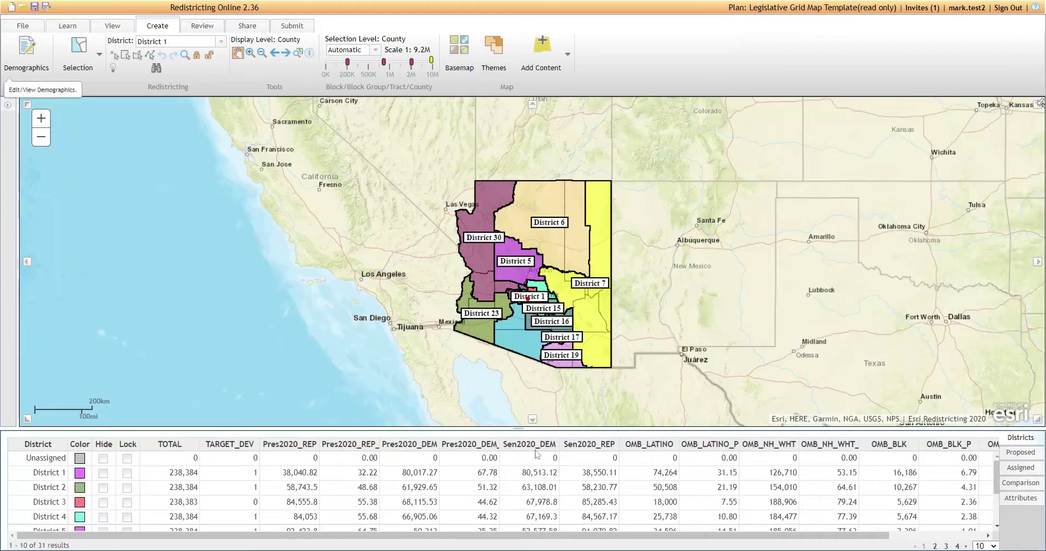